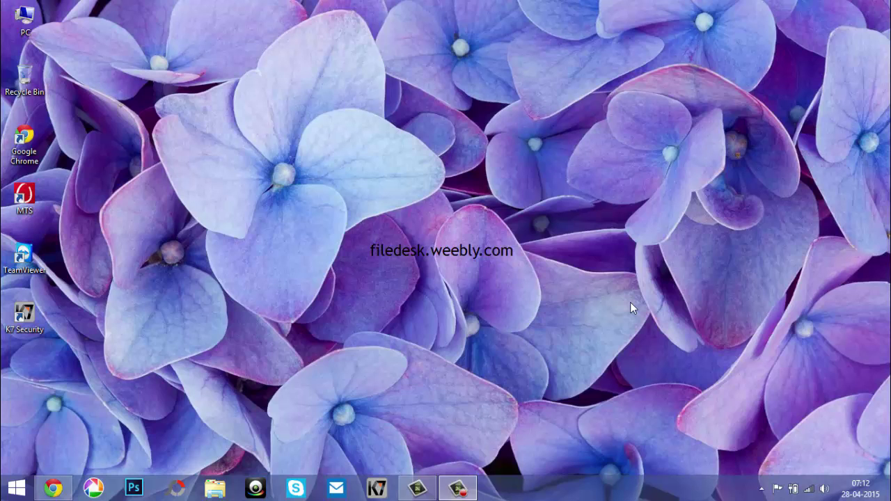
Switch to Chrome and go to the Google URL Shortener at goo.gl
{"action": "left_click", "coordinate": [63, 487]}
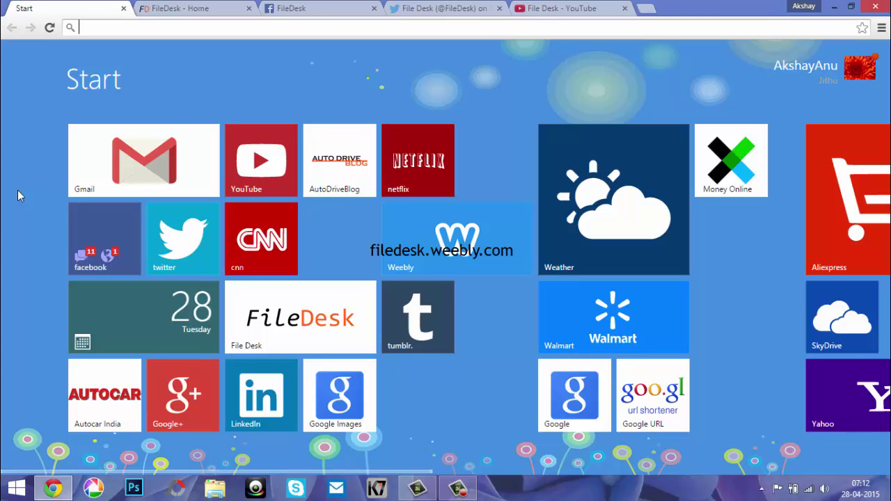
{"action": "type", "text": "goo"}
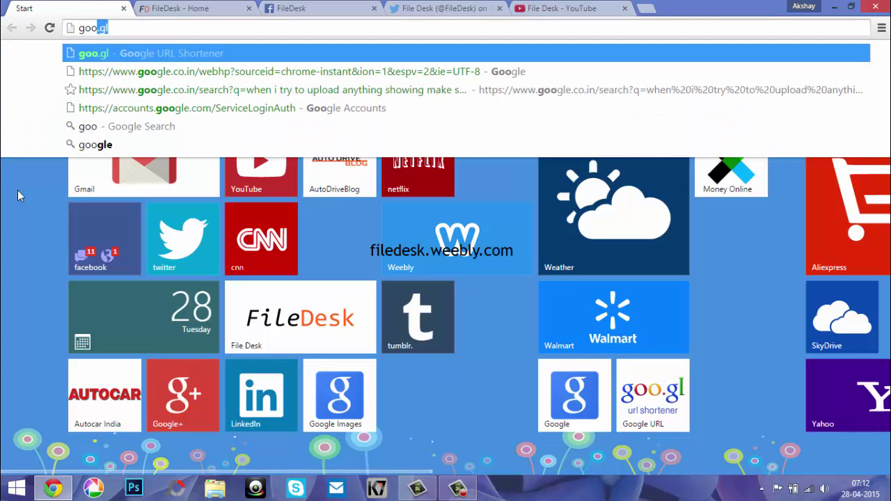
{"action": "type", "text": ".gl"}
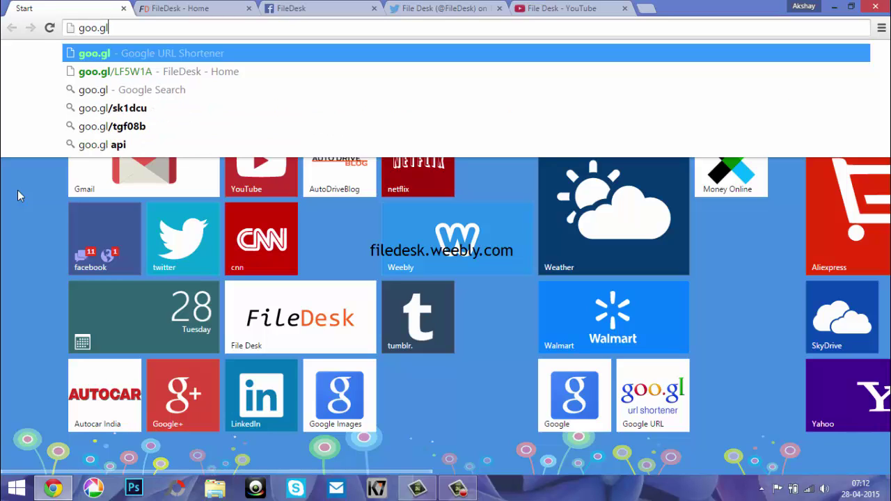
{"action": "key", "text": "Return"}
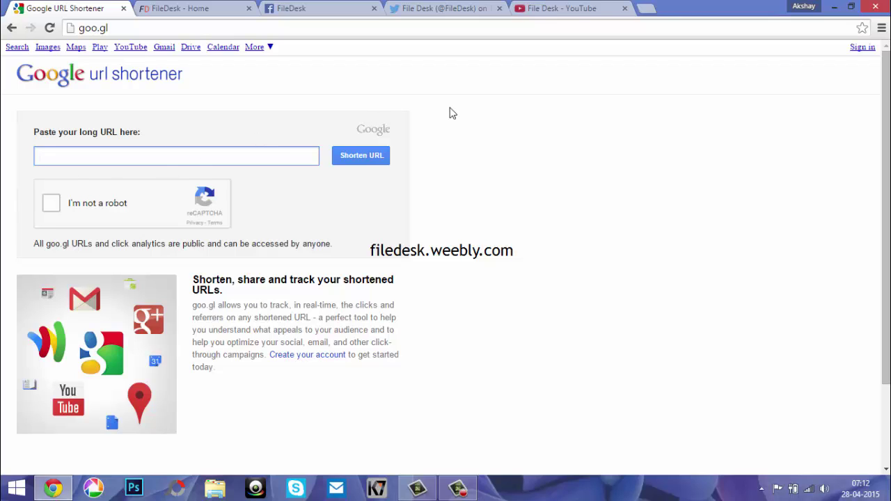
Sign in to Google URL Shortener with the File Desk account using the saved password
{"action": "left_click", "coordinate": [863, 50]}
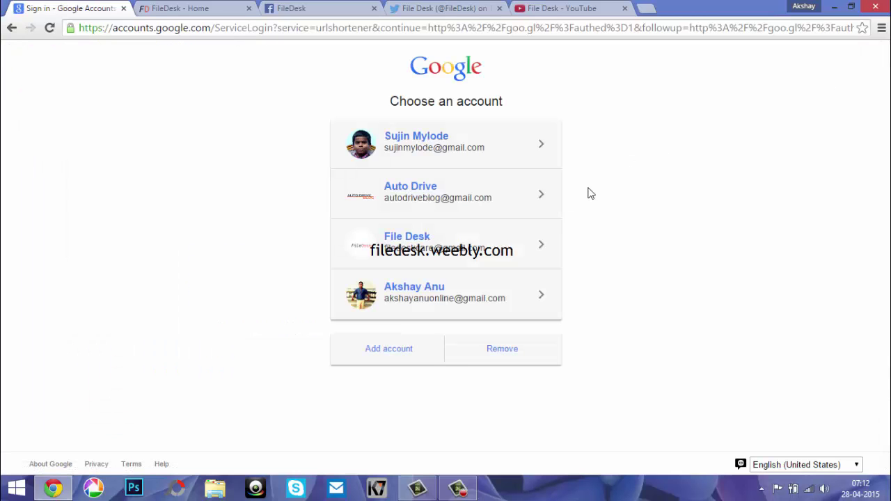
{"action": "left_click", "coordinate": [445, 246]}
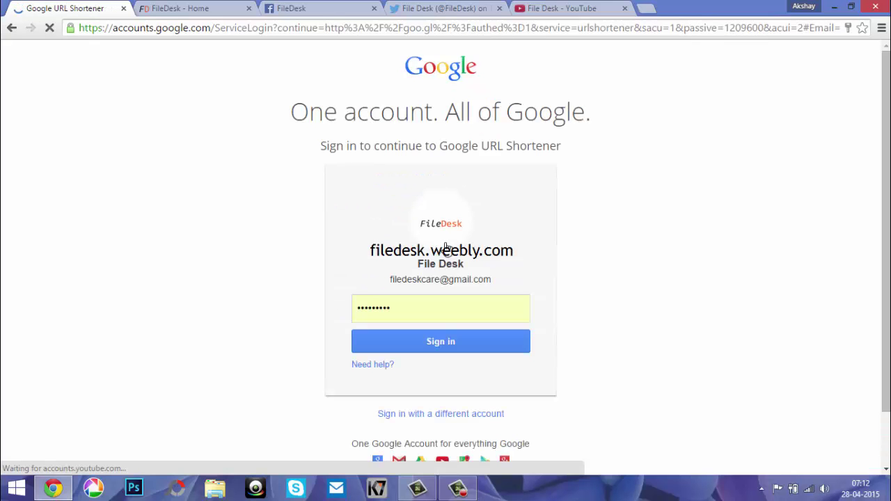
{"action": "left_click", "coordinate": [458, 353]}
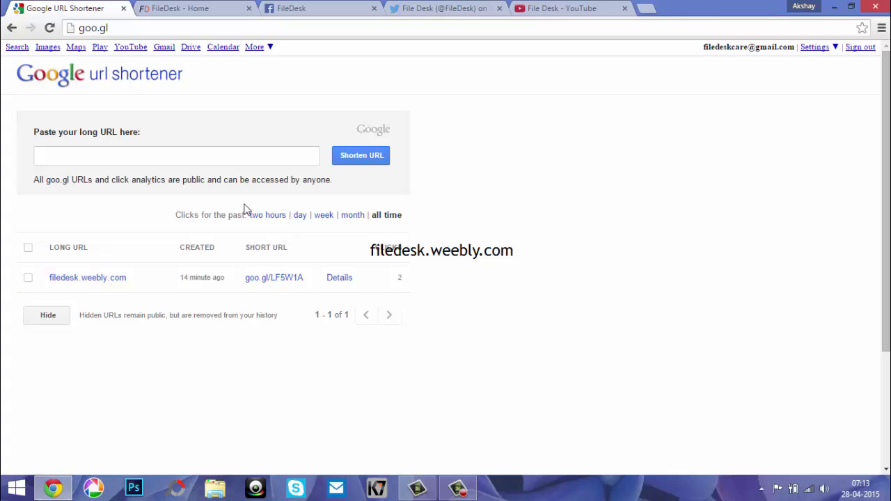
Copy the full web address of the FileDesk Facebook page
{"action": "left_click", "coordinate": [220, 158]}
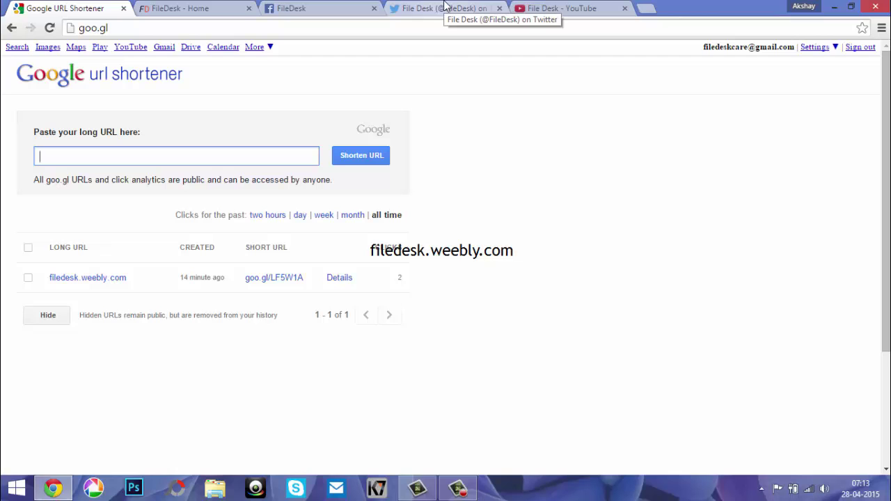
{"action": "left_click", "coordinate": [336, 12]}
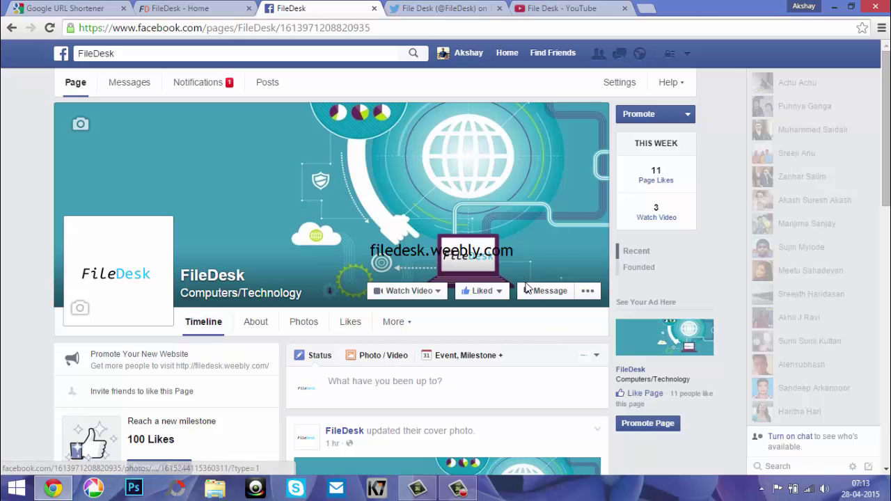
{"action": "left_click", "coordinate": [274, 32]}
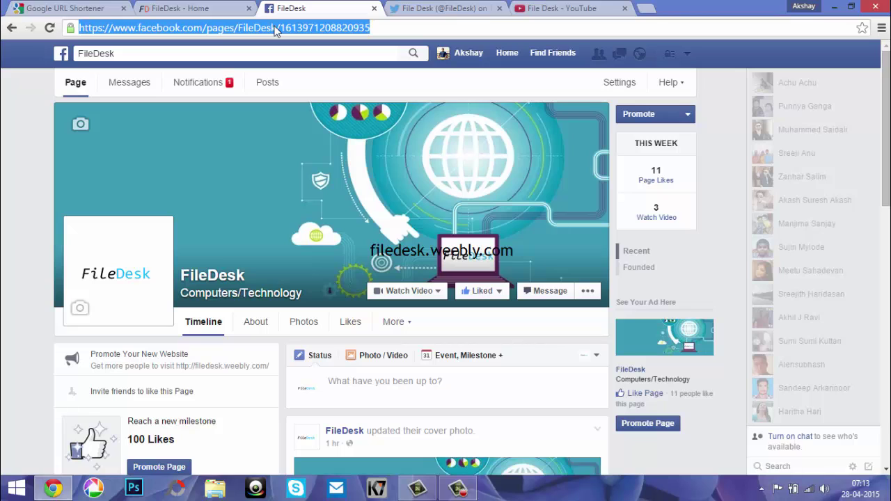
{"action": "right_click", "coordinate": [275, 29]}
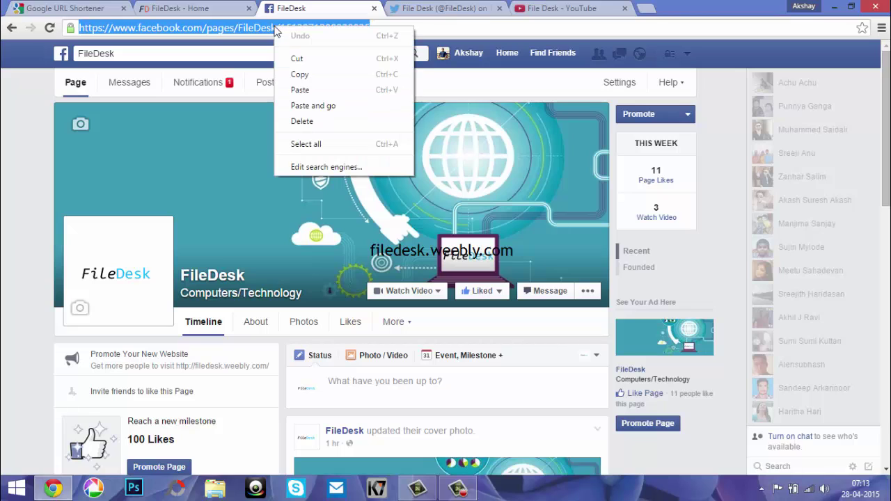
{"action": "left_click", "coordinate": [300, 75]}
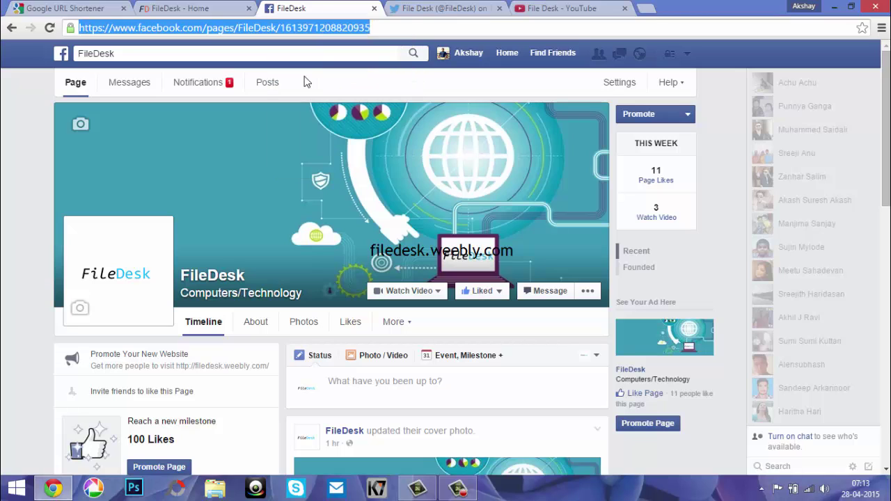
Paste the Facebook page address as the long URL in Google URL Shortener and shorten it
{"action": "left_click", "coordinate": [62, 7]}
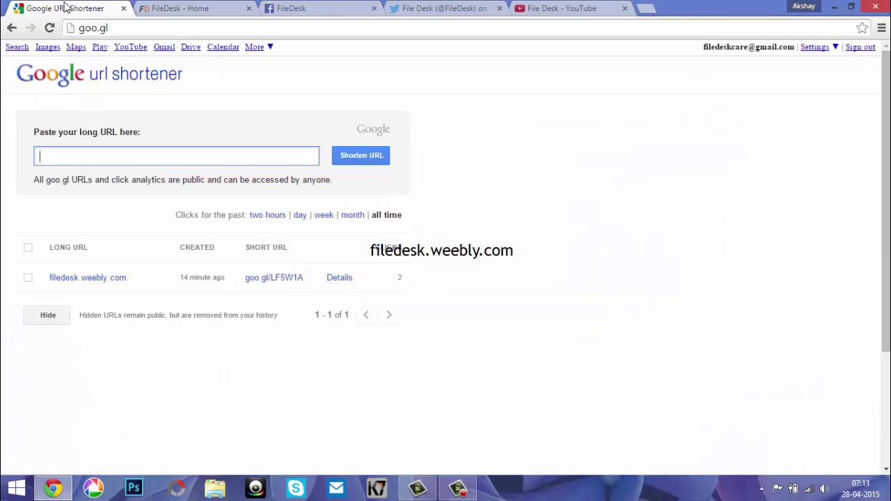
{"action": "right_click", "coordinate": [178, 157]}
{"action": "left_click", "coordinate": [211, 237]}
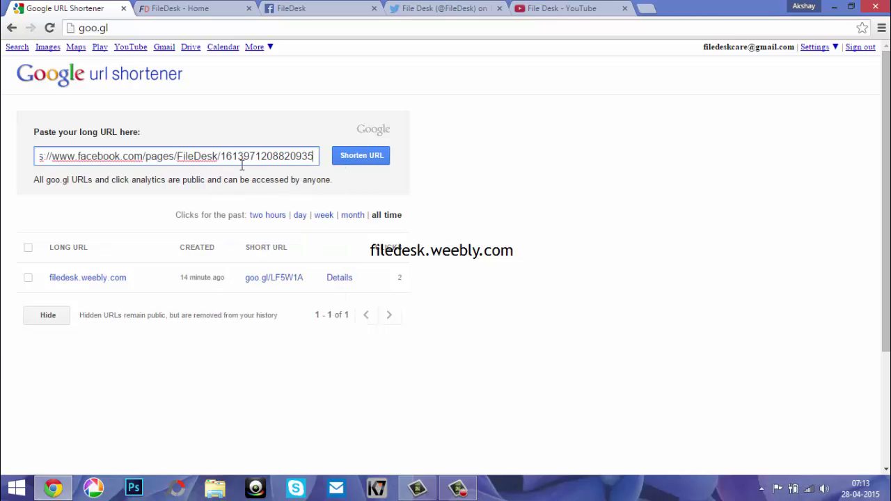
{"action": "left_click", "coordinate": [361, 160]}
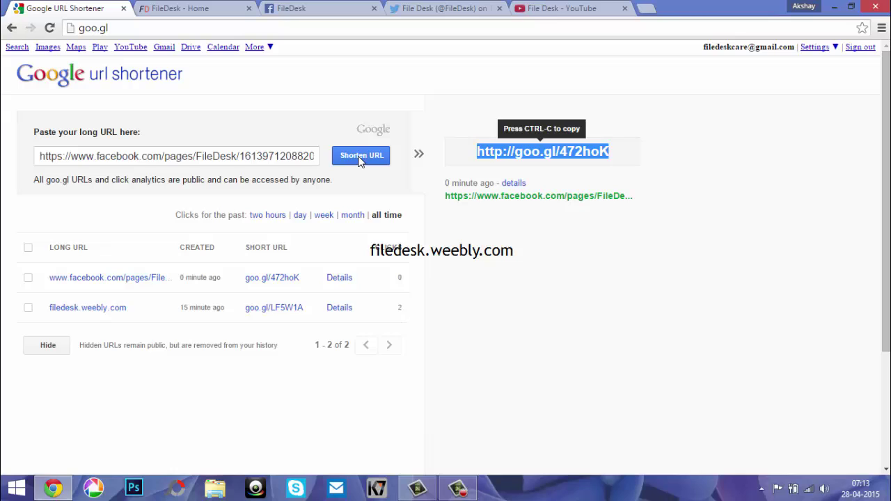
{"action": "left_click_drag", "start_coordinate": [511, 151], "coordinate": [536, 154]}
{"action": "left_click", "coordinate": [537, 154]}
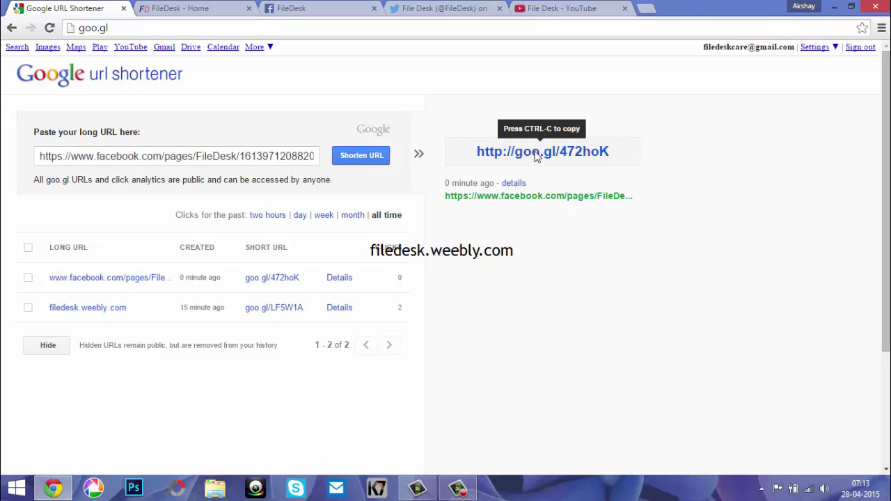
{"action": "right_click", "coordinate": [537, 154]}
{"action": "left_click", "coordinate": [547, 163]}
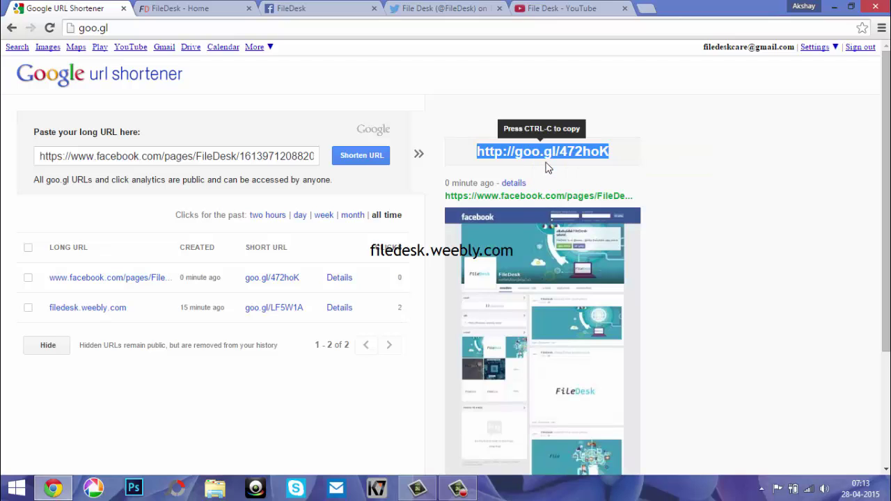
{"action": "left_click", "coordinate": [645, 11]}
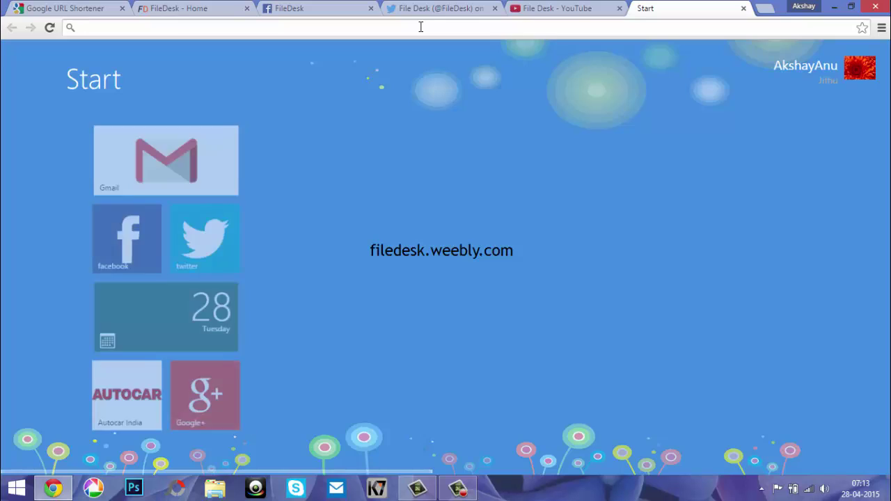
{"action": "right_click", "coordinate": [420, 27]}
{"action": "left_click", "coordinate": [444, 90]}
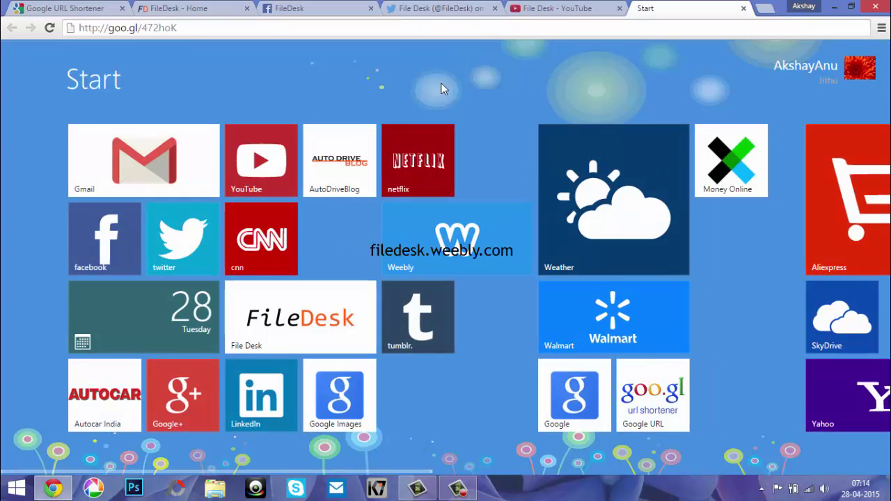
{"action": "left_click", "coordinate": [323, 52]}
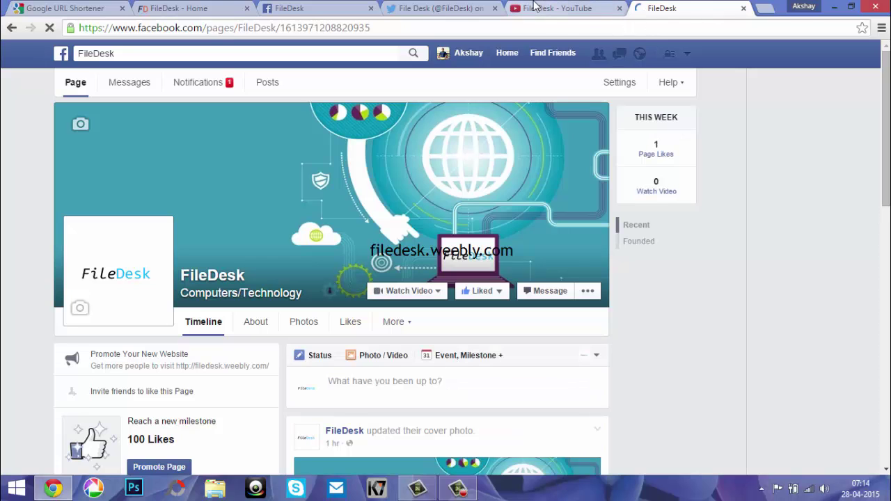
{"action": "left_click", "coordinate": [101, 6]}
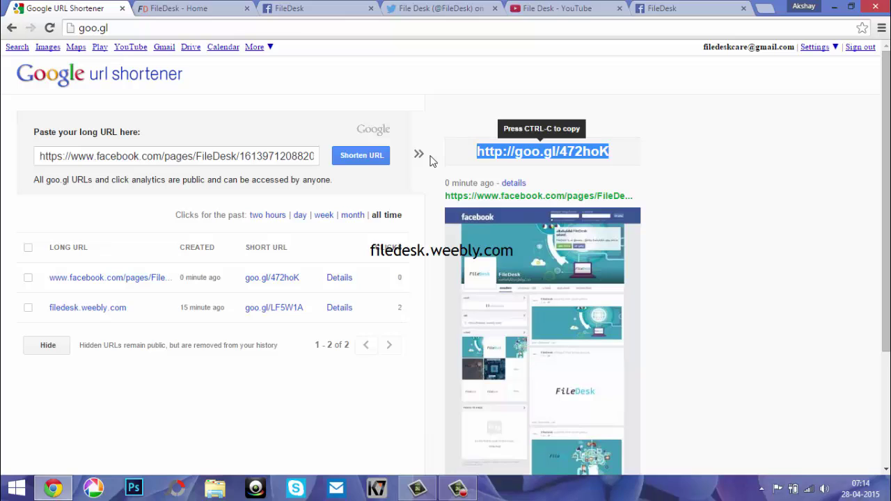
{"action": "left_click", "coordinate": [276, 153]}
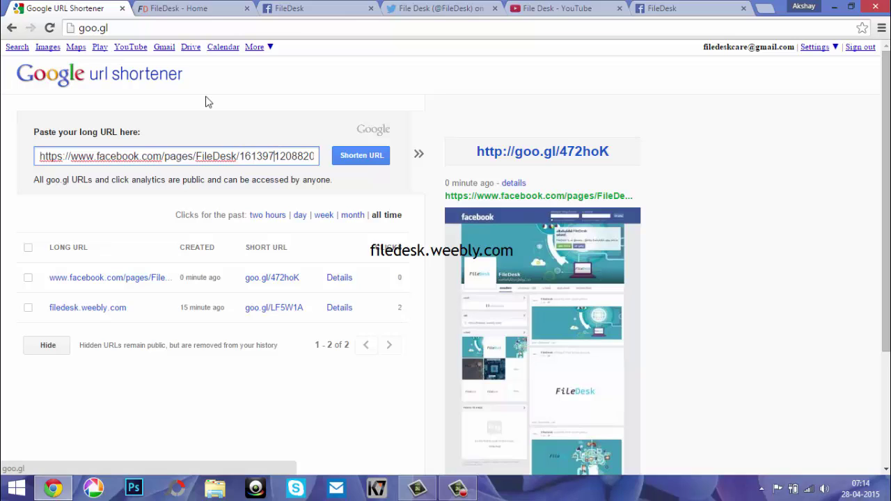
Search for adfly in a new browser tab and open the AdFly URL shortener site from the results
{"action": "left_click", "coordinate": [765, 7]}
{"action": "type", "text": "ad"}
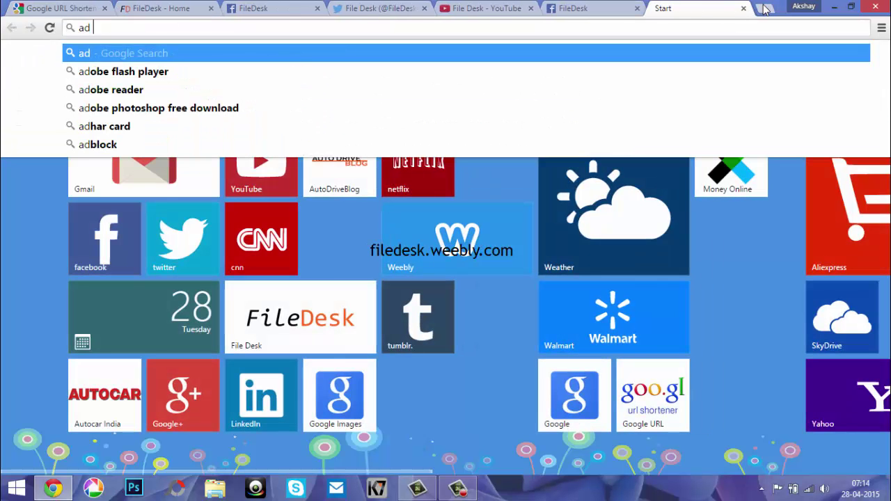
{"action": "type", "text": " fl"}
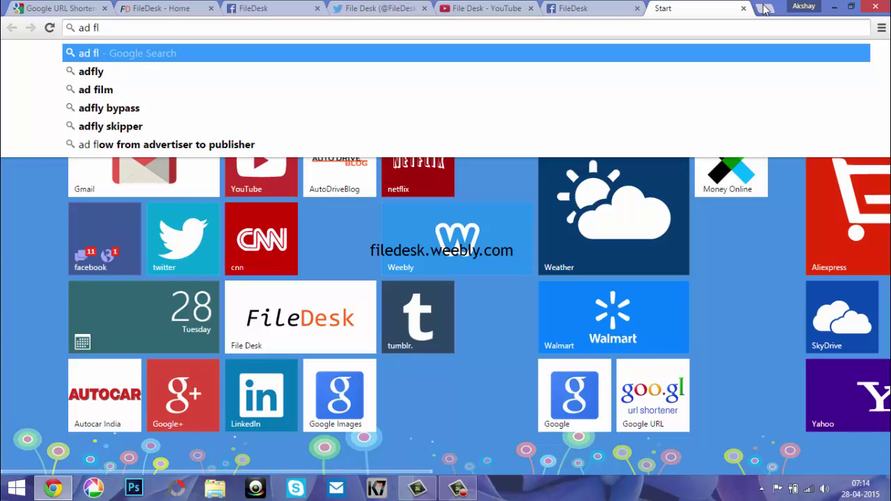
{"action": "left_click", "coordinate": [262, 65]}
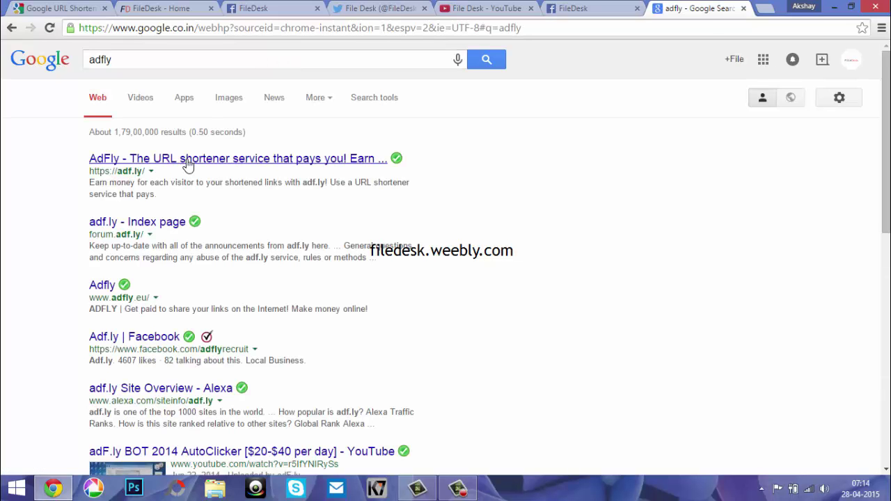
{"action": "left_click", "coordinate": [188, 160]}
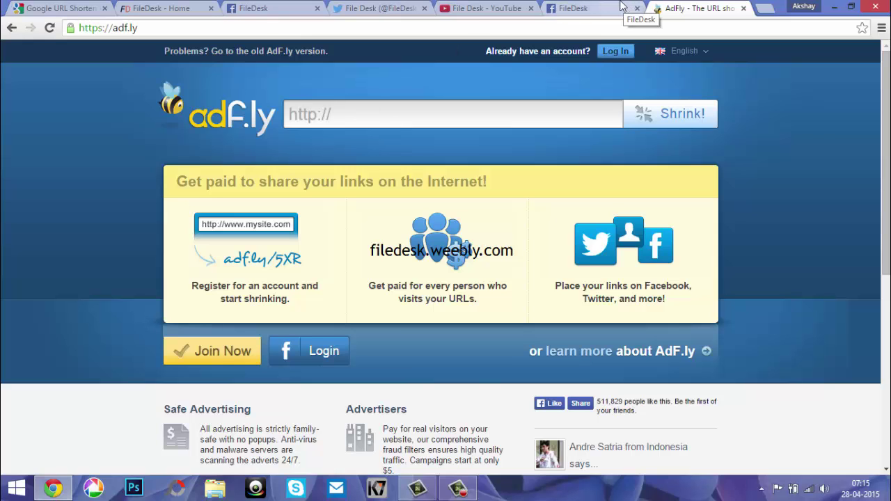
{"action": "left_click", "coordinate": [82, 7]}
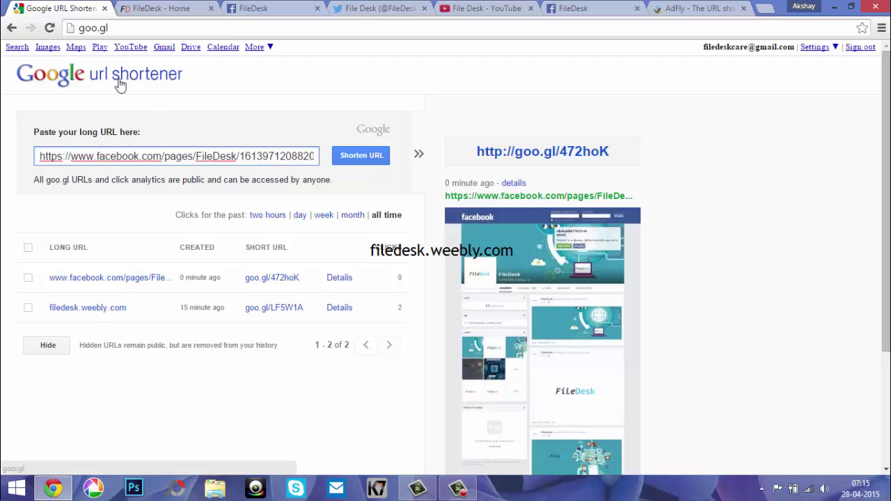
{"action": "left_click", "coordinate": [554, 158]}
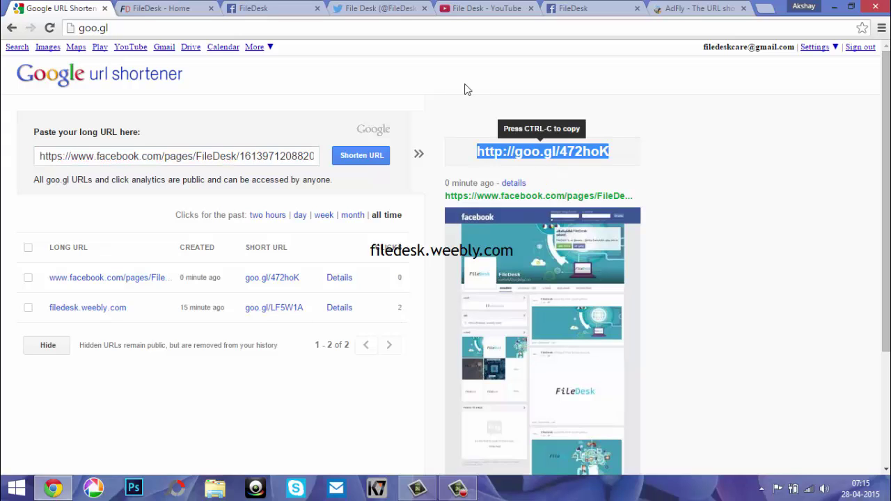
{"action": "key", "text": "ctrl+c"}
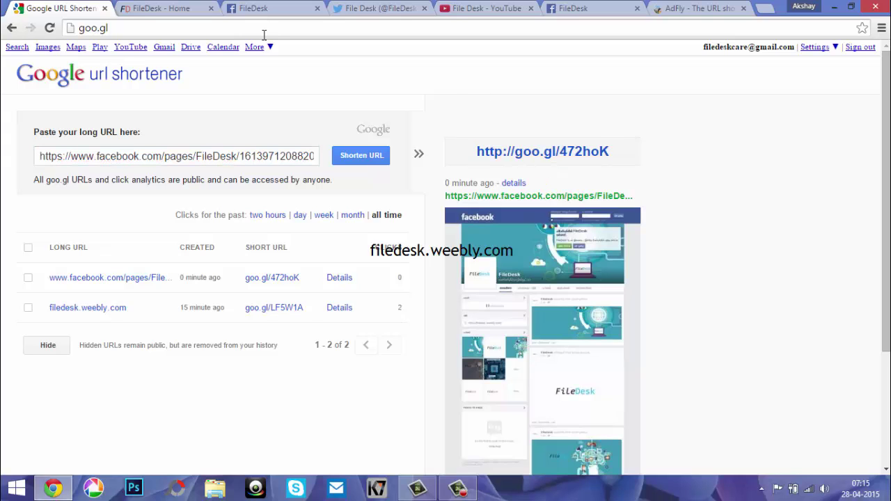
Look over the FileDesk website's home page, including its address and footer, and visit its Software and Torrent pages
{"action": "left_click", "coordinate": [181, 7]}
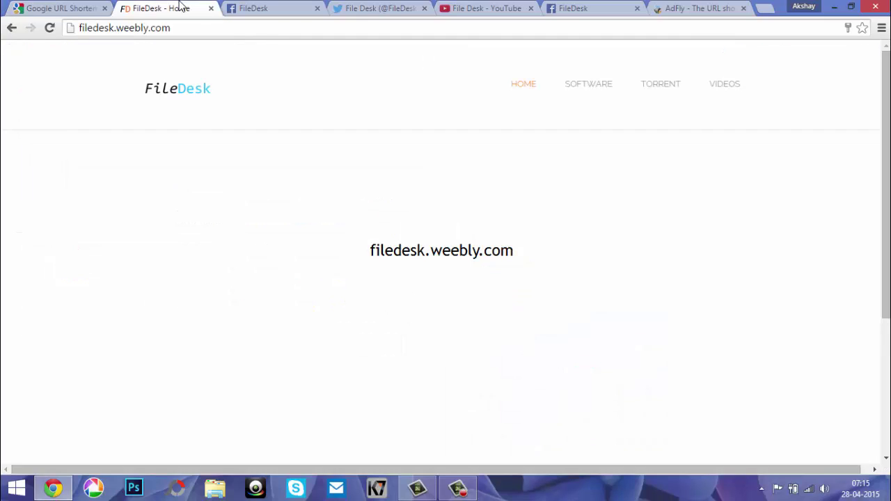
{"action": "left_click", "coordinate": [139, 29]}
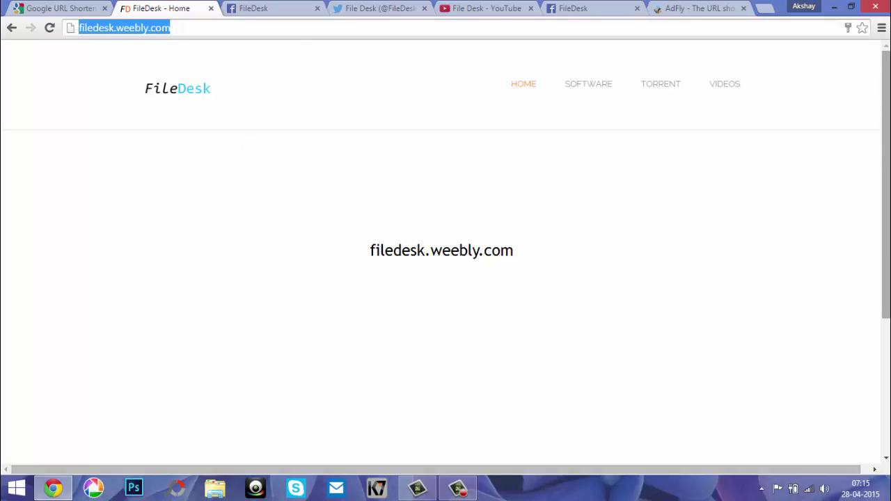
{"action": "left_click_drag", "start_coordinate": [886, 185], "coordinate": [886, 313]}
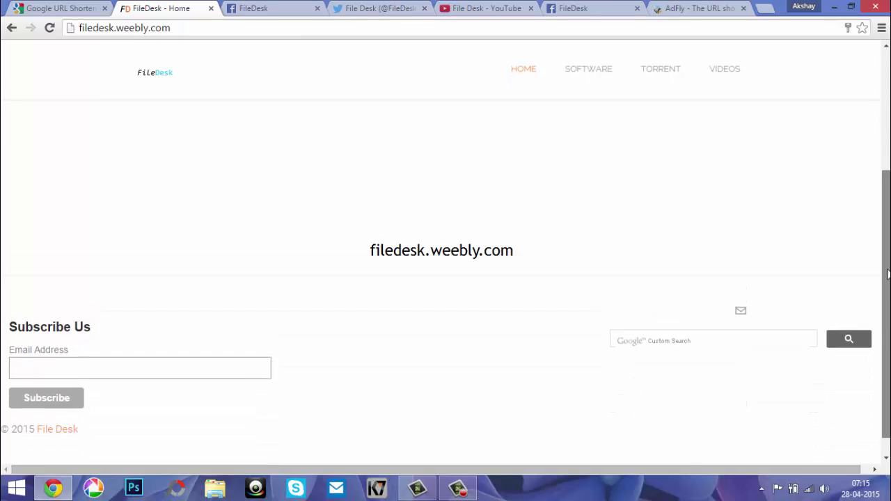
{"action": "scroll", "coordinate": [868, 203], "scroll_direction": "up", "scroll_amount": 3}
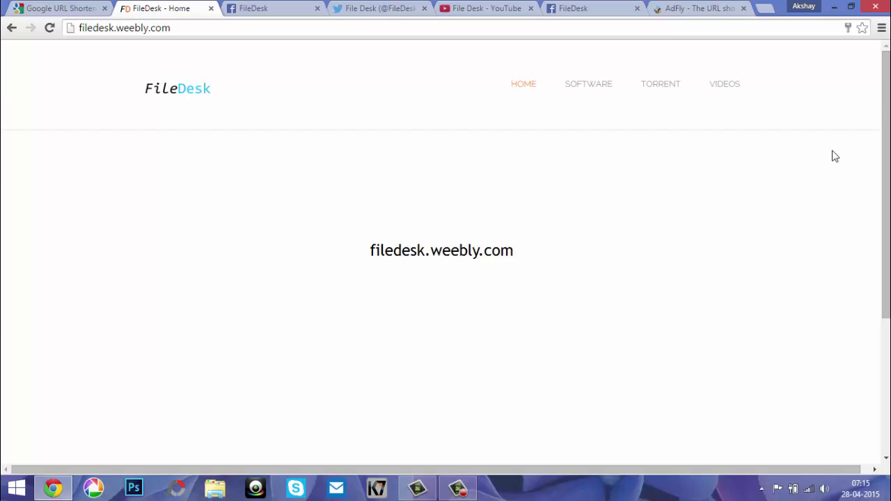
{"action": "left_click", "coordinate": [585, 84]}
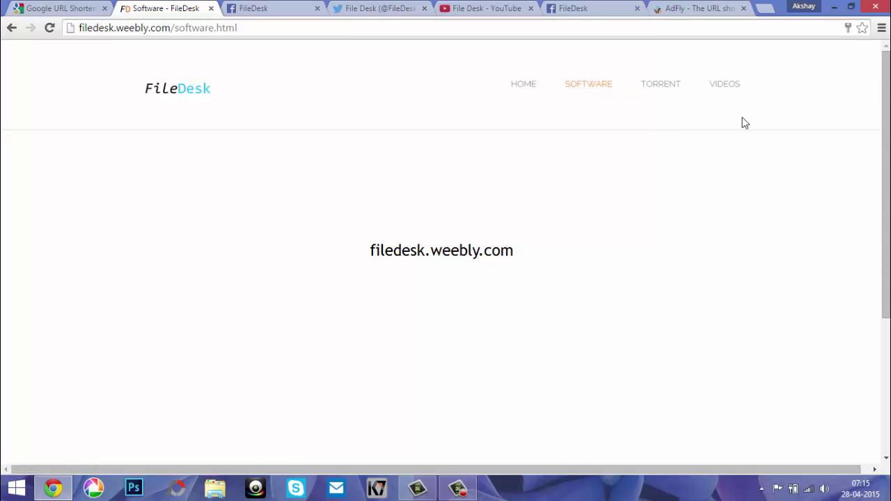
{"action": "left_click", "coordinate": [650, 92]}
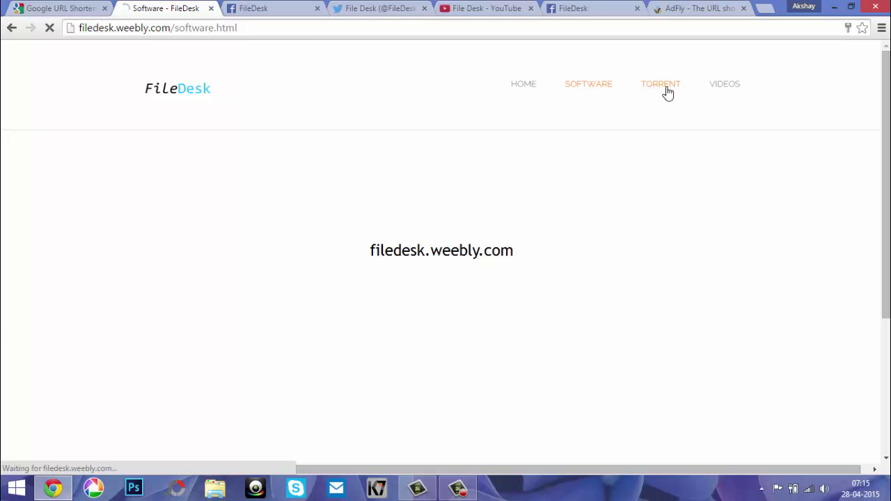
View the FileDesk website's Videos page and FileDesk's Facebook page, Twitter profile and YouTube channel
{"action": "left_click", "coordinate": [727, 96]}
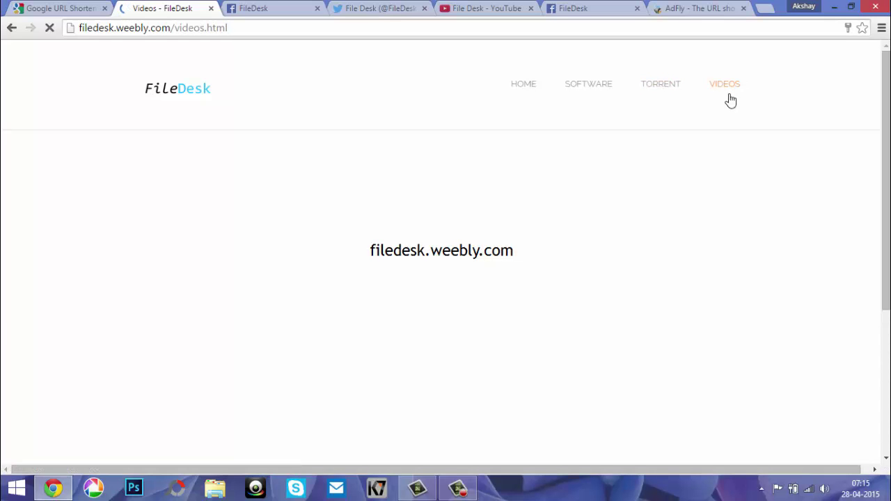
{"action": "left_click", "coordinate": [275, 9]}
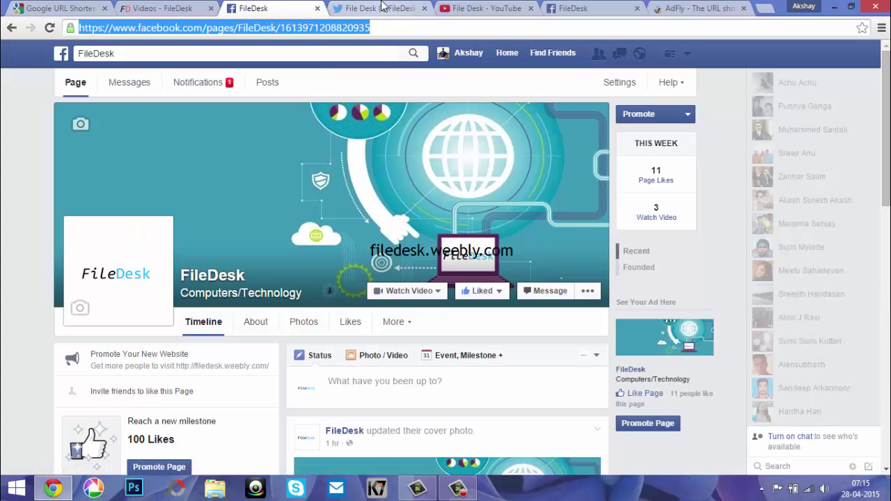
{"action": "left_click", "coordinate": [380, 8]}
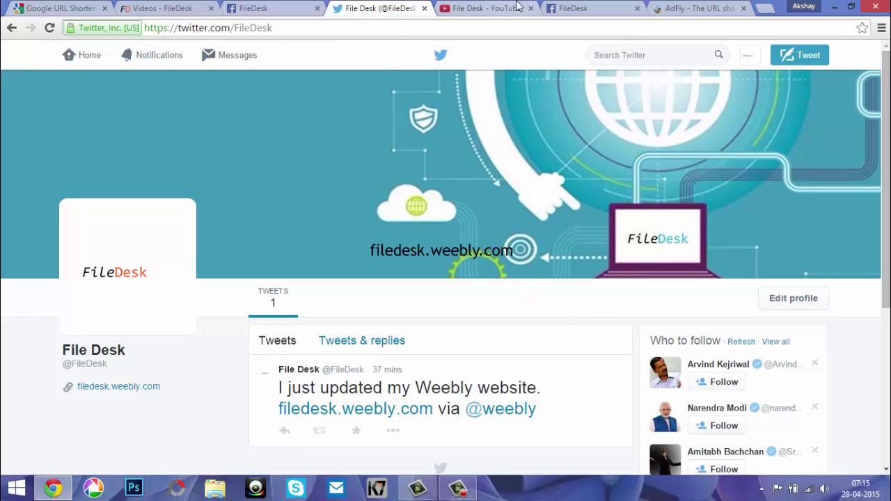
{"action": "left_click", "coordinate": [496, 8]}
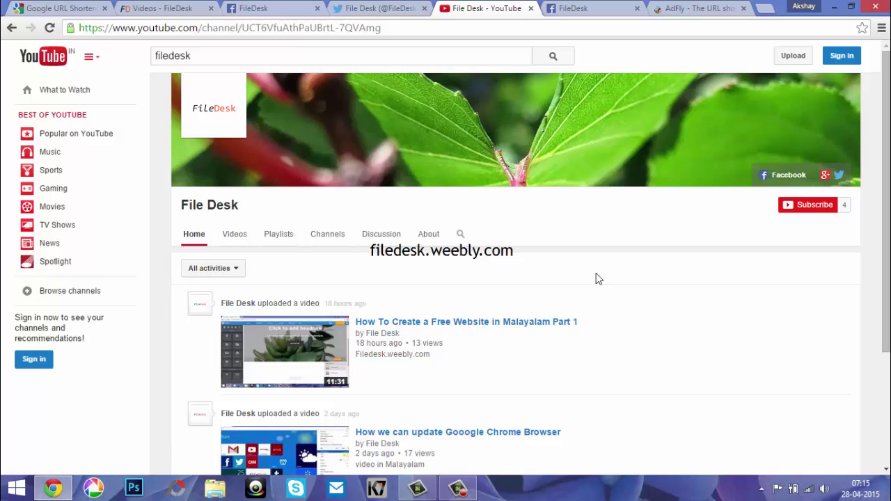
Look over the open AdFly home page again and return to the Google URL Shortener page
{"action": "left_click", "coordinate": [704, 5]}
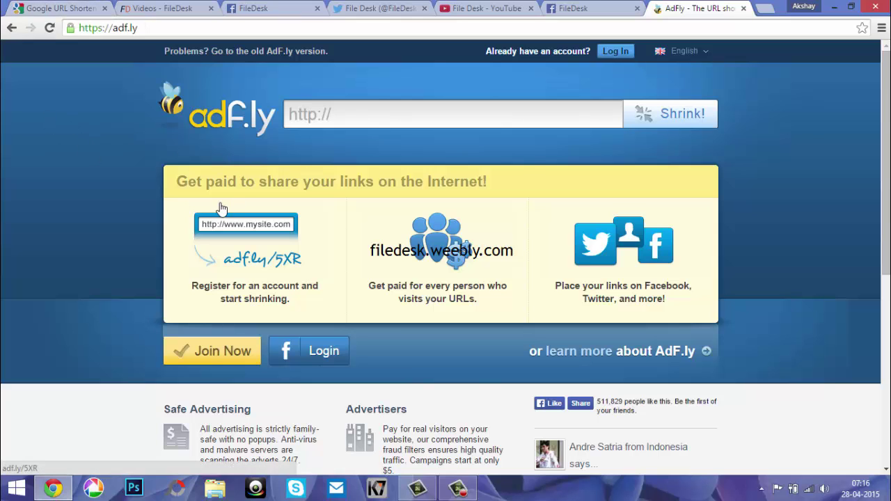
{"action": "left_click", "coordinate": [87, 6]}
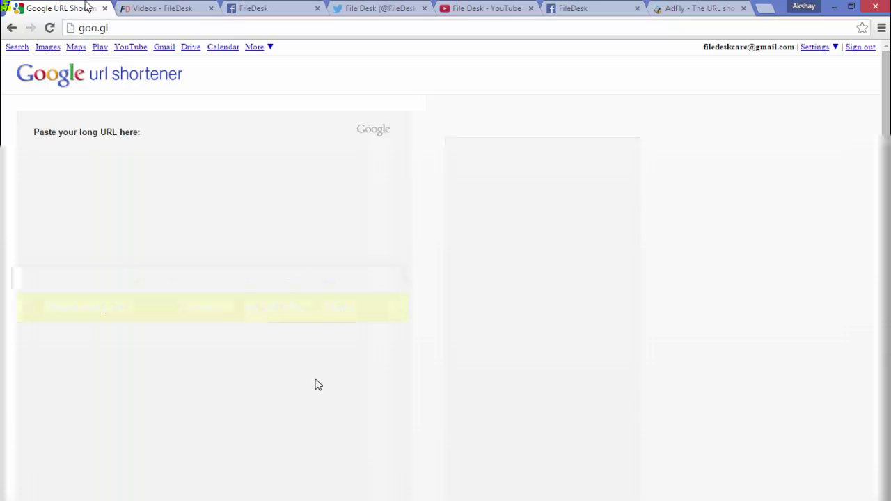
{"action": "mouse_move", "coordinate": [447, 488]}
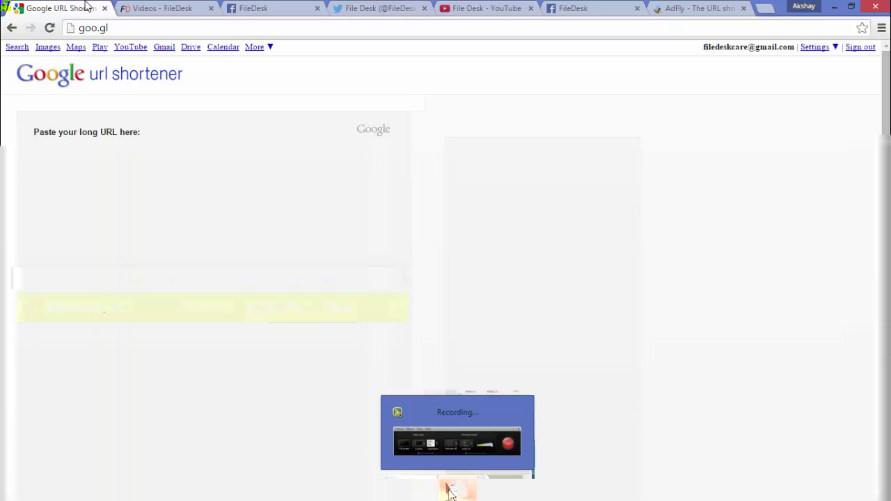